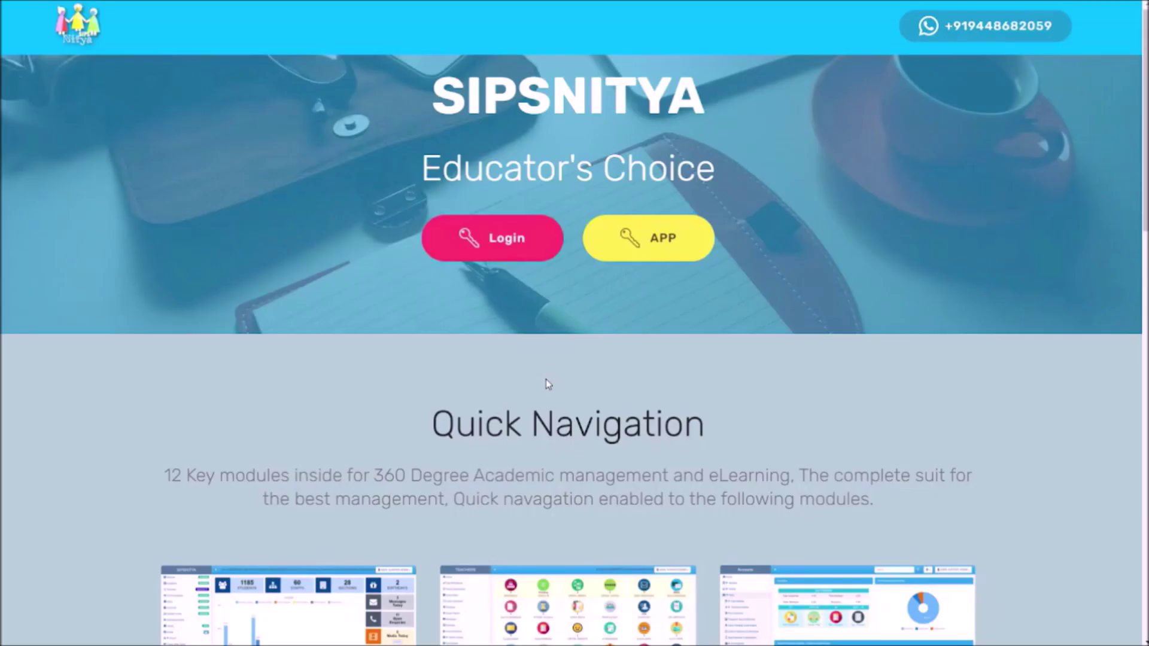
Step: Sign in to the SIPSNITYA portal by entering the account password for the prefilled username
click(505, 237)
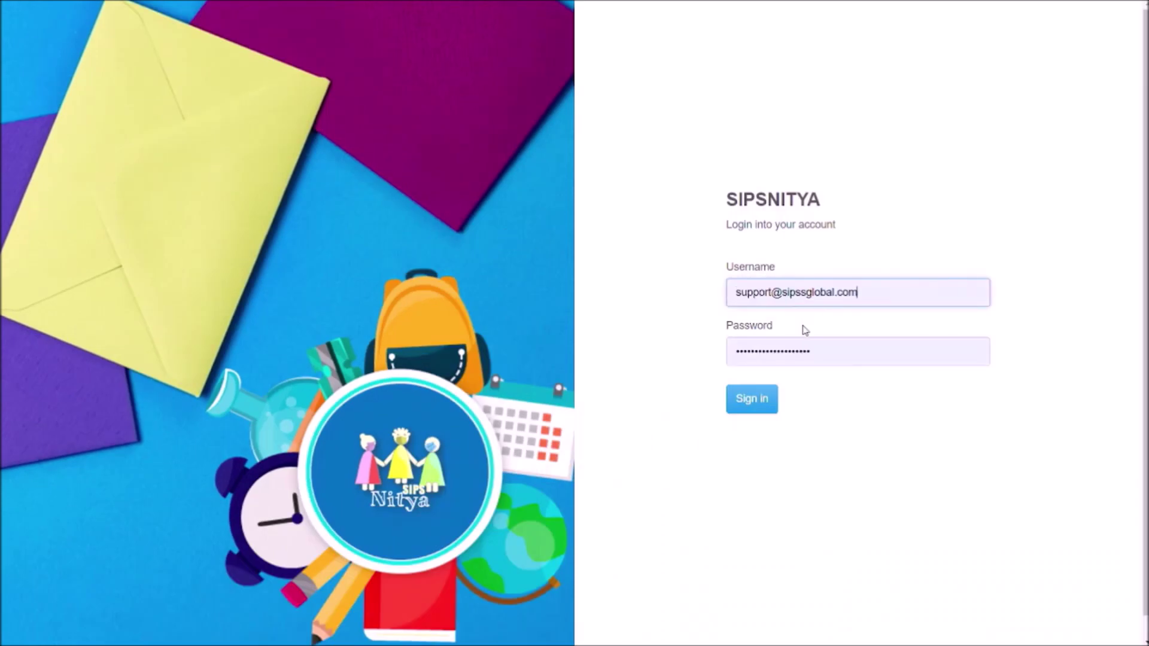
double_click(838, 354)
text(••••••••••)
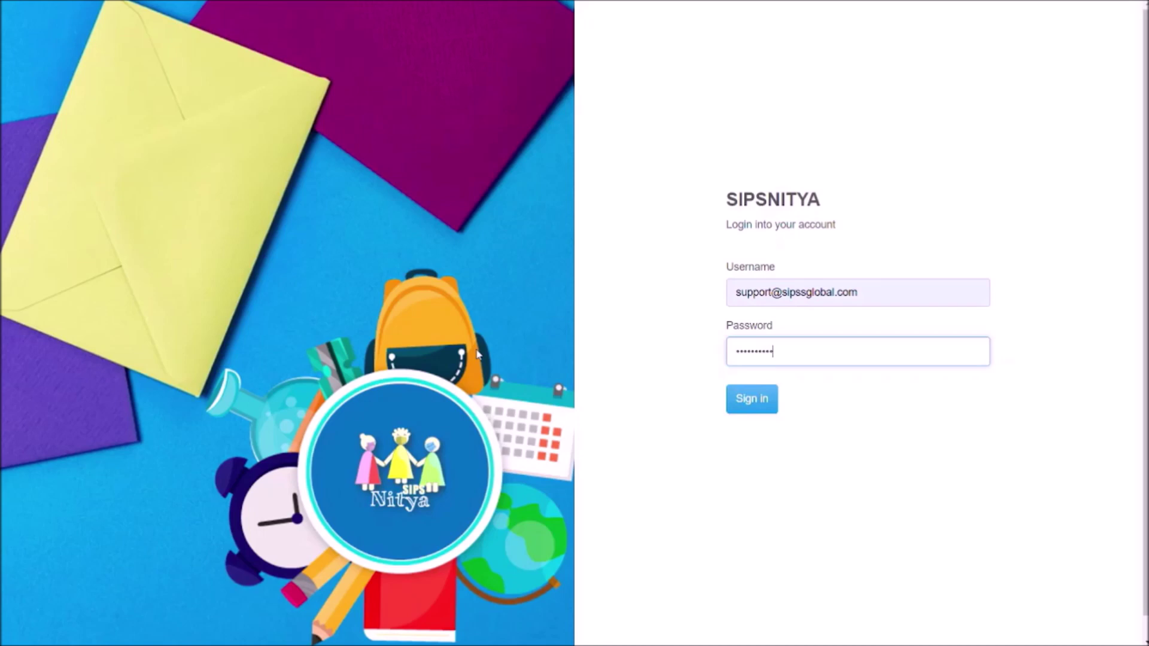
click(757, 401)
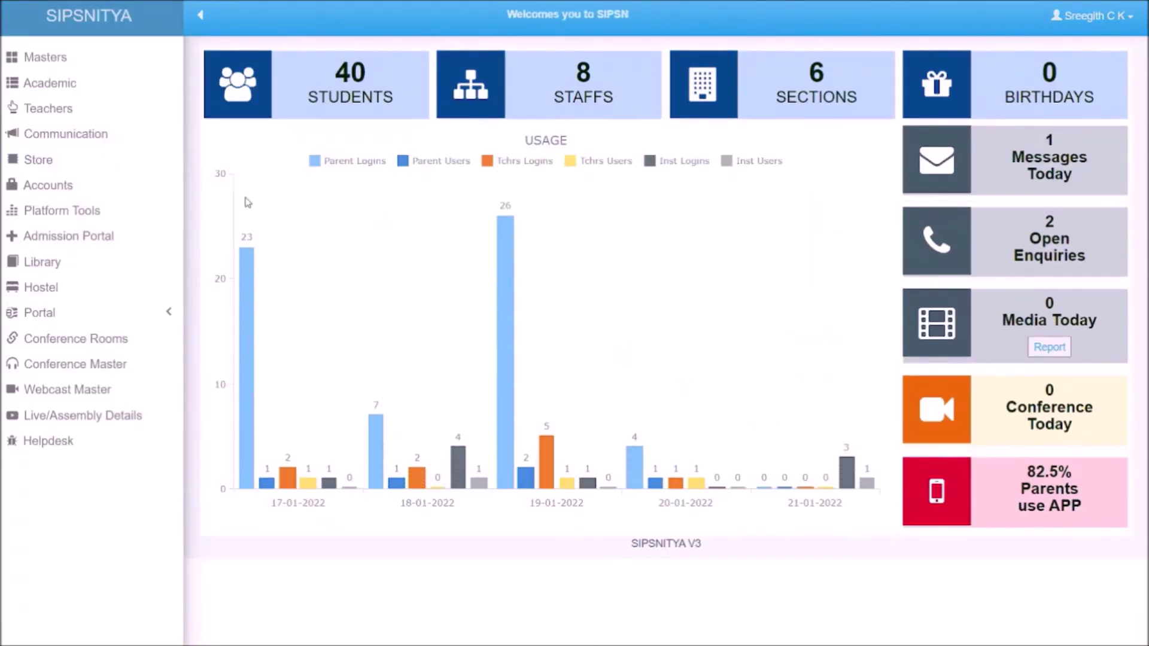
Step: View the Assembly/Live page from Live/Assembly Details and return to the details list
click(81, 422)
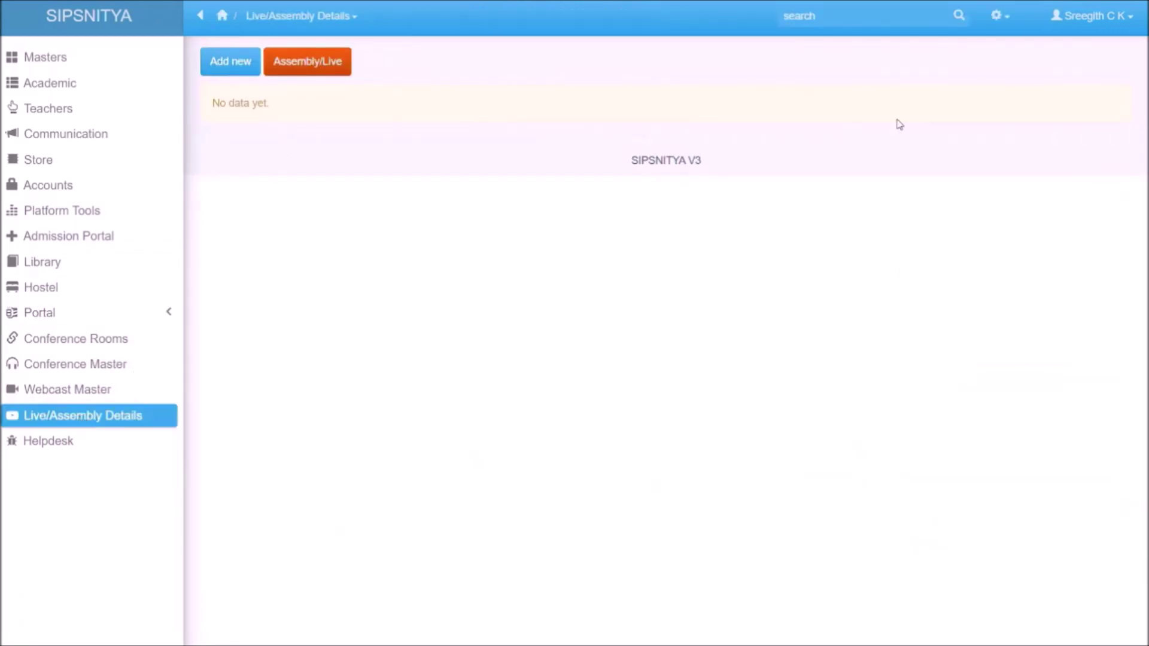
click(315, 63)
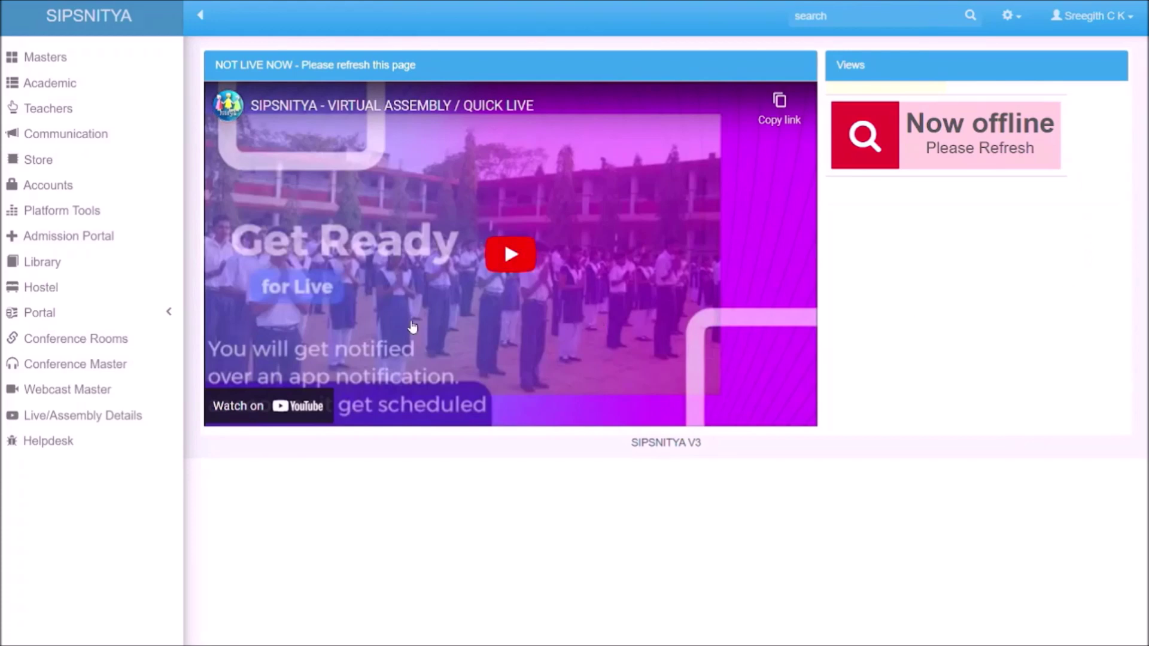
click(133, 417)
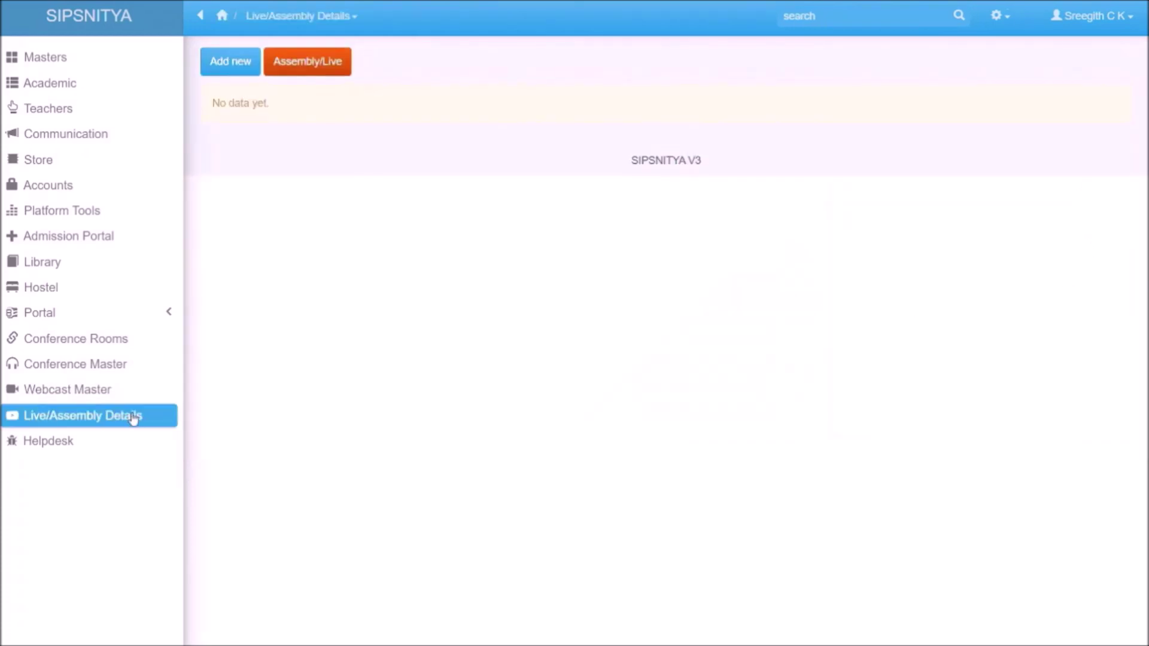
Step: Start a new live cast record with the topic "Live Testing"
click(249, 62)
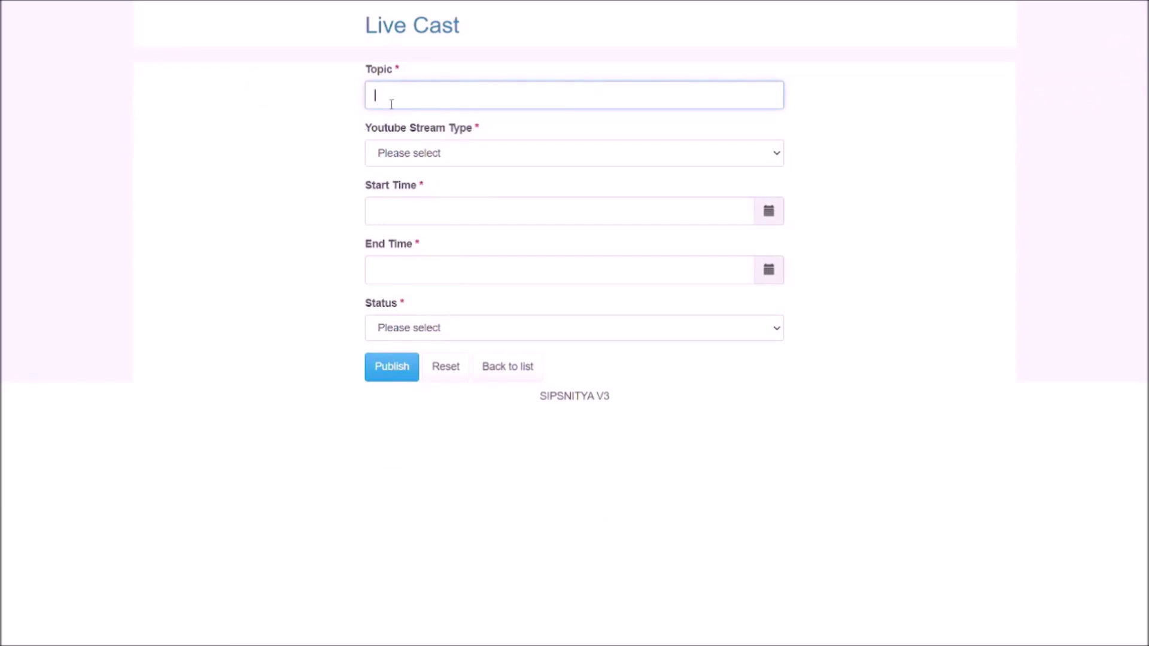
text(4)
key(BackSpace)
text(Live Testing)
Step: Set the YouTube stream type to Video_Playback and enter 2Crn6yHXrzs as the video ID, without the URL prefix
click(483, 154)
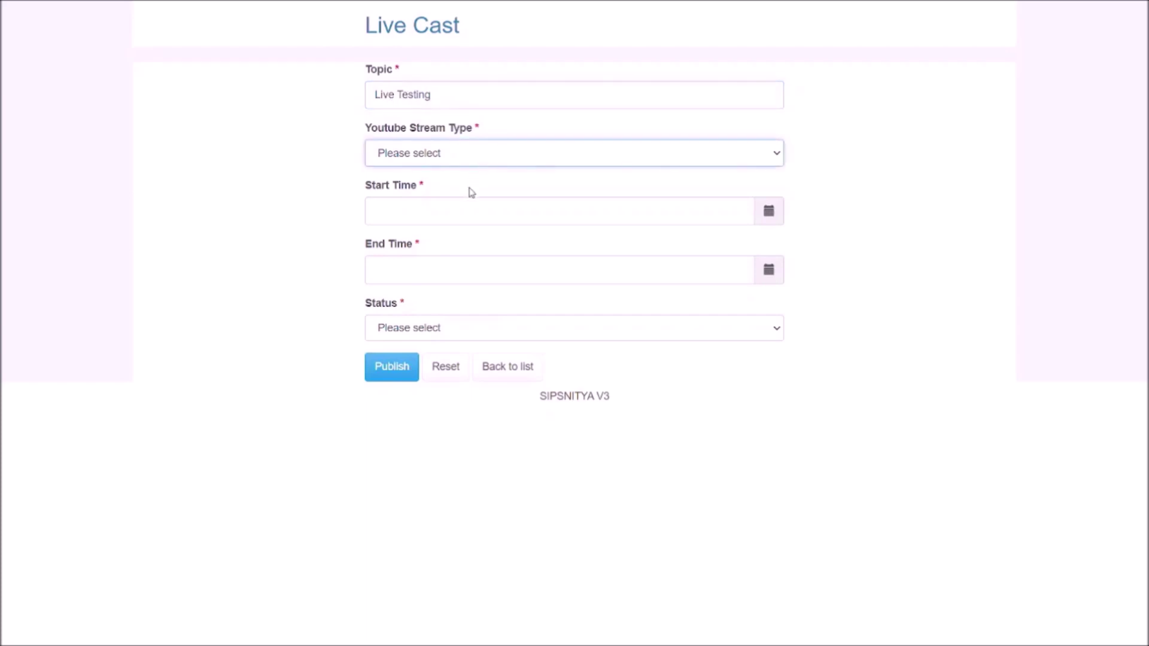
click(455, 217)
click(420, 217)
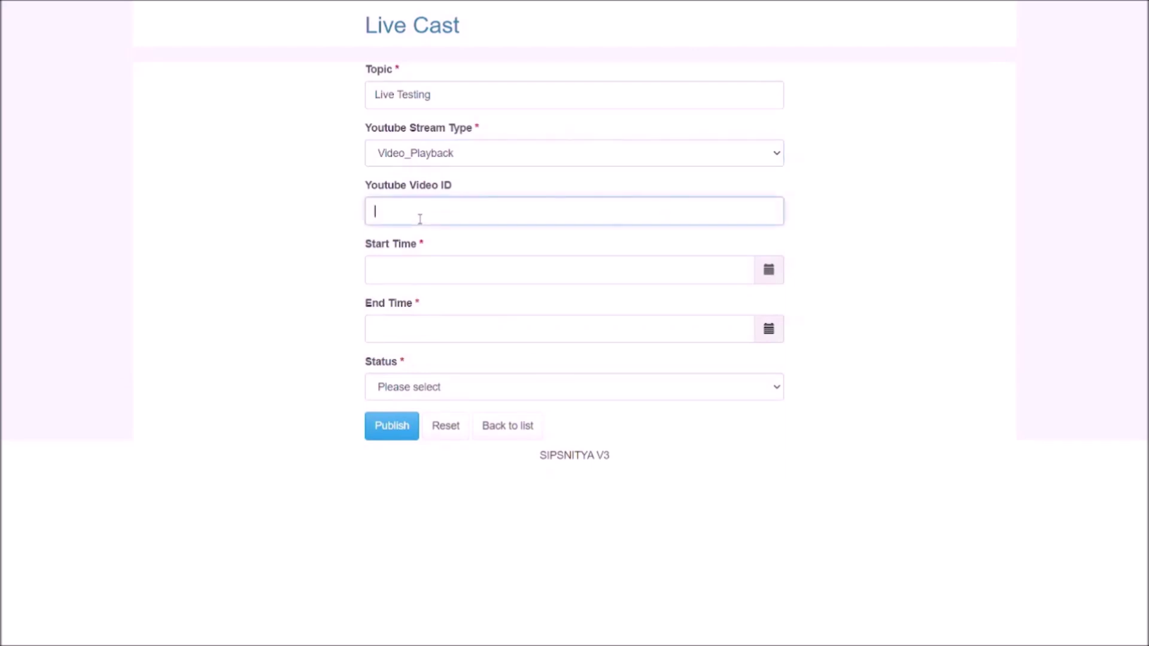
text(https://youtu.be/2Crn6yHXrzs)
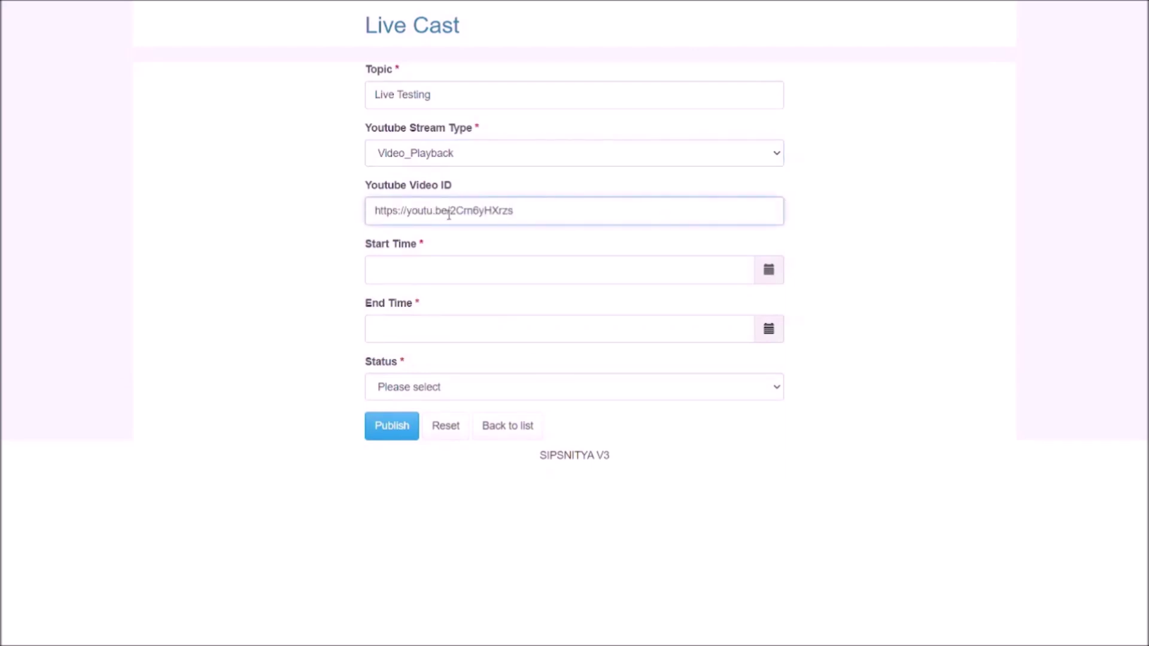
drag(452, 213, 194, 212)
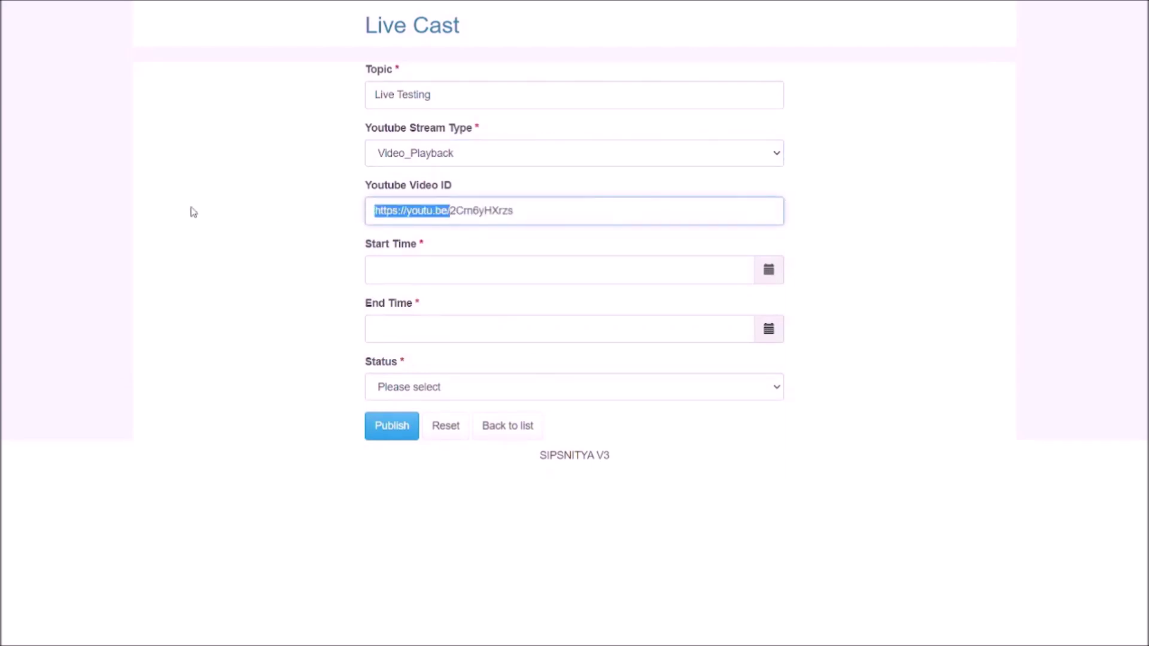
key(BackSpace)
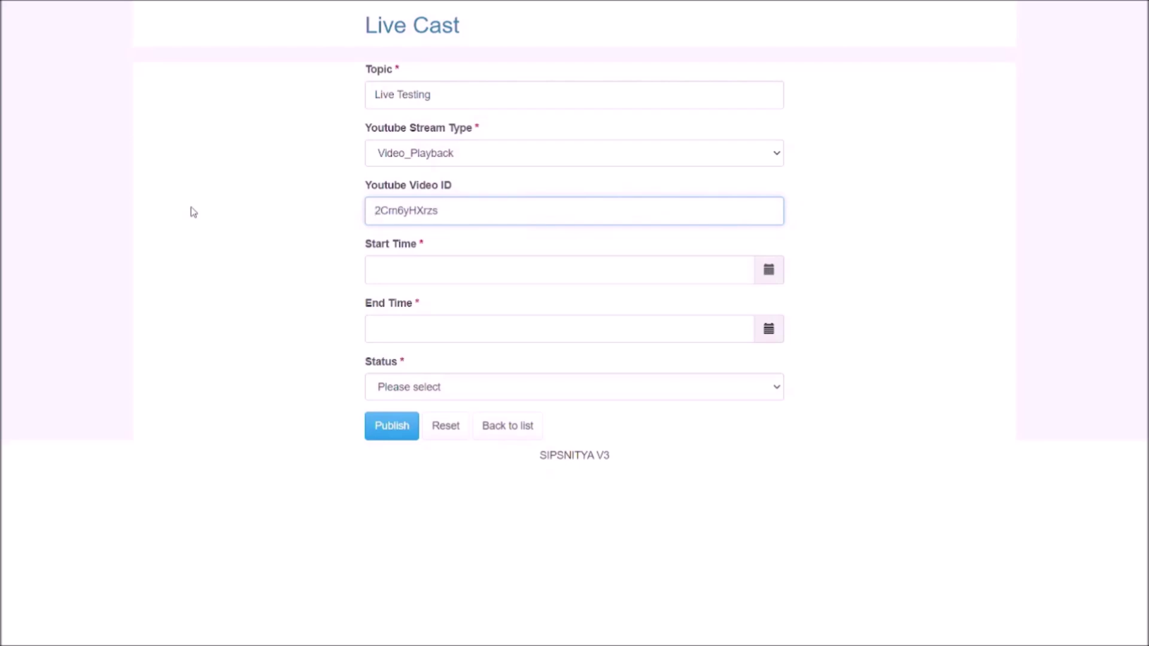
click(772, 270)
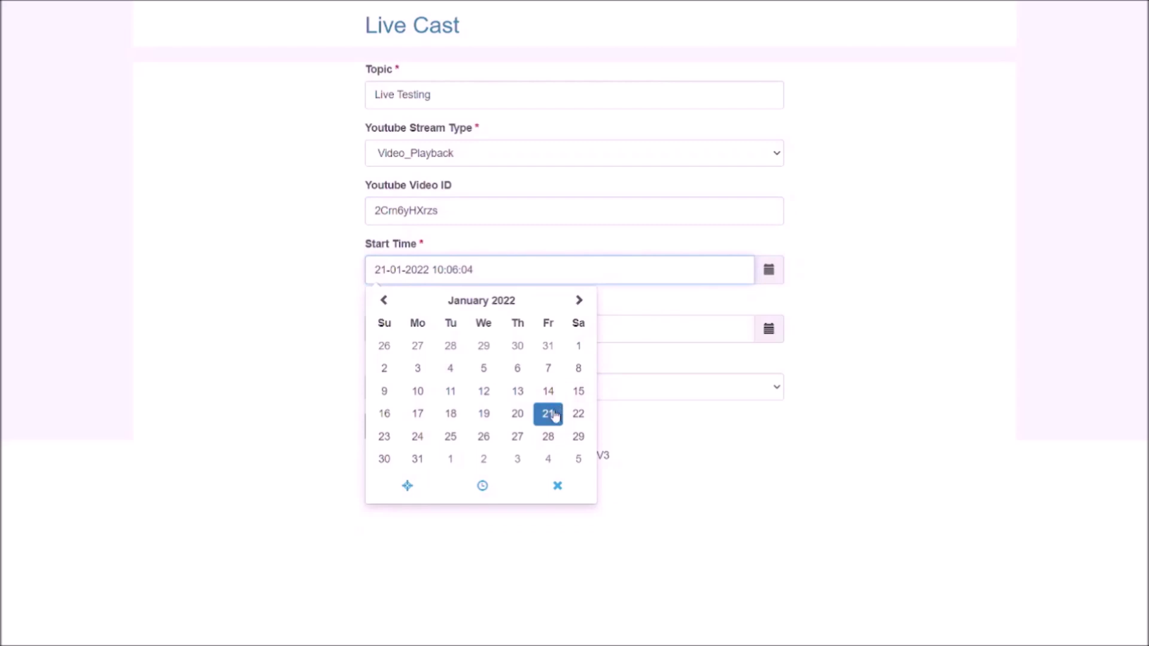
click(686, 335)
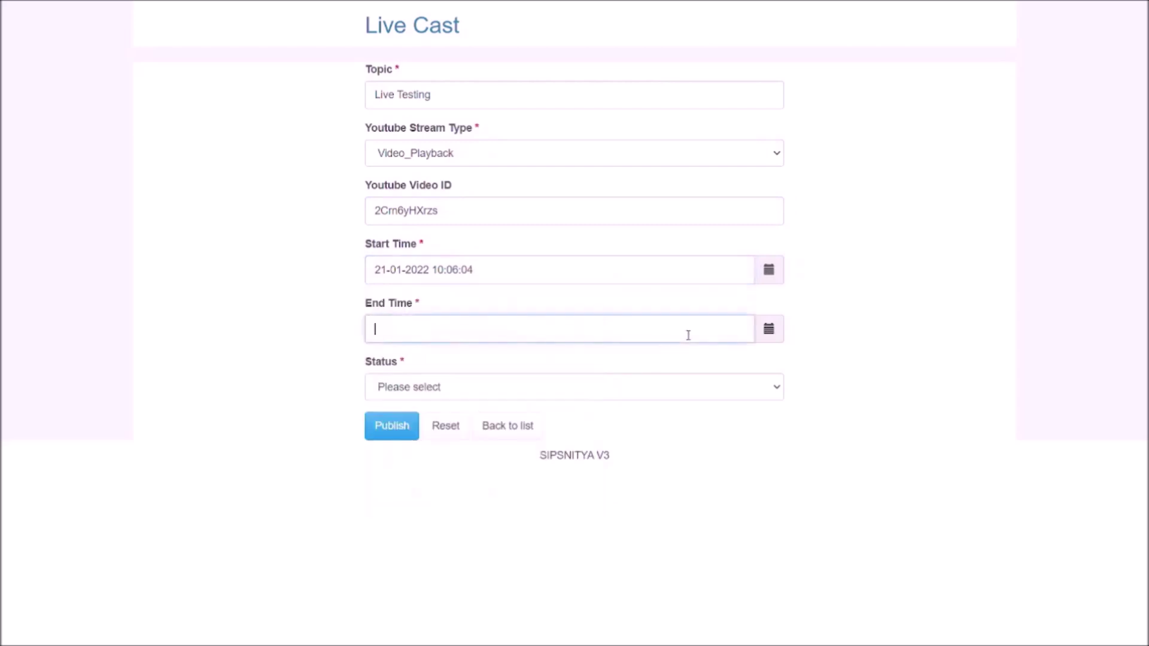
click(771, 338)
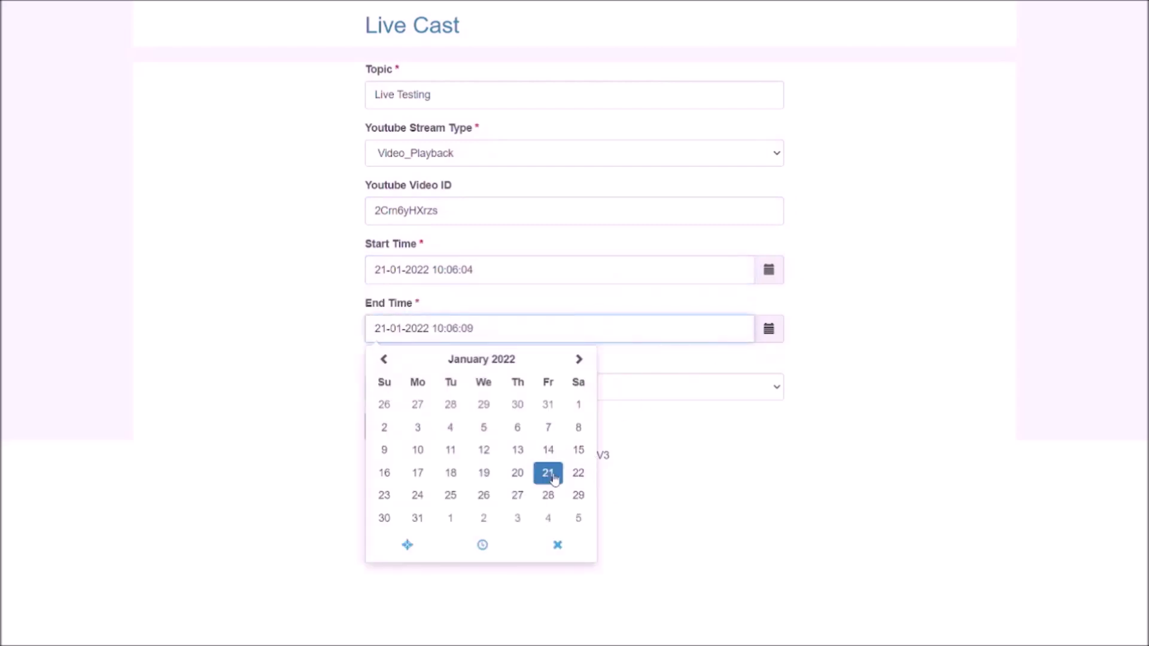
double_click(453, 329)
drag(465, 334, 483, 333)
text(12)
key(Return)
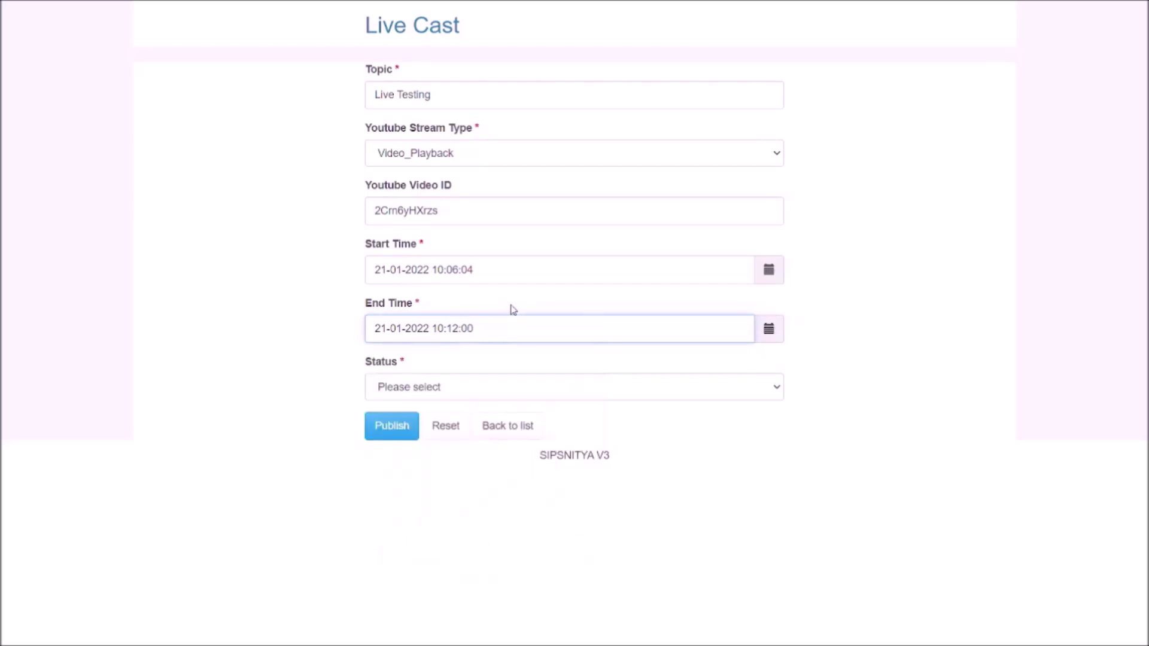
Step: Set the live cast's status to Scheduled and publish it
click(491, 398)
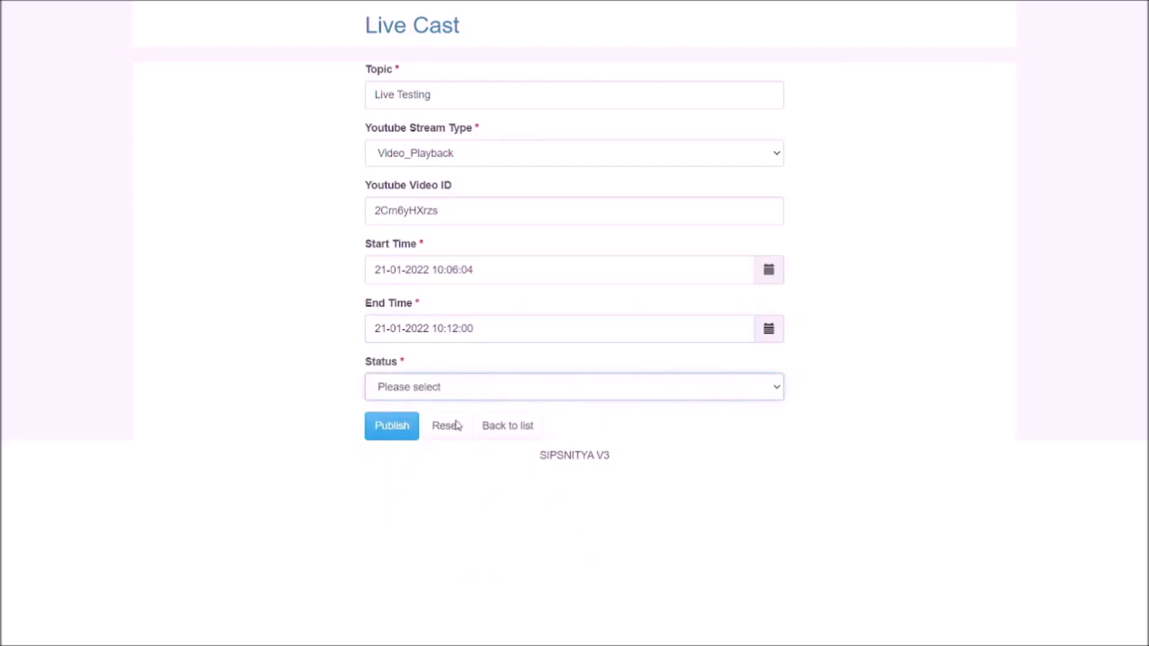
key(Down)
click(402, 428)
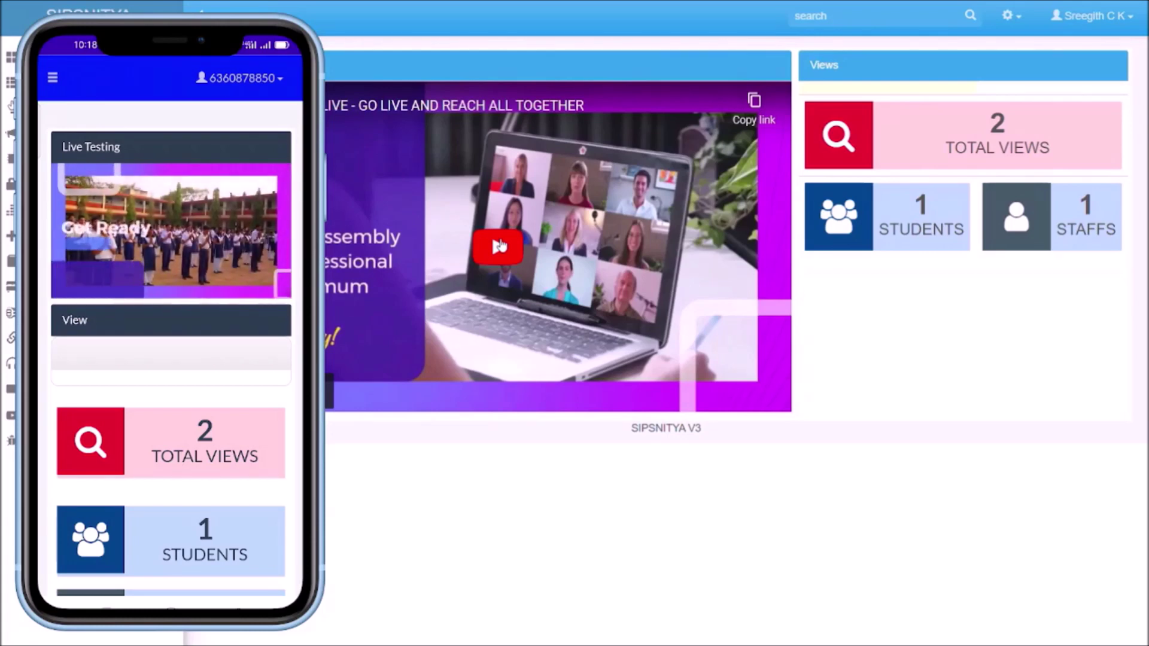
Step: Play the Live Testing video on the live page and view the session's participants list
click(498, 245)
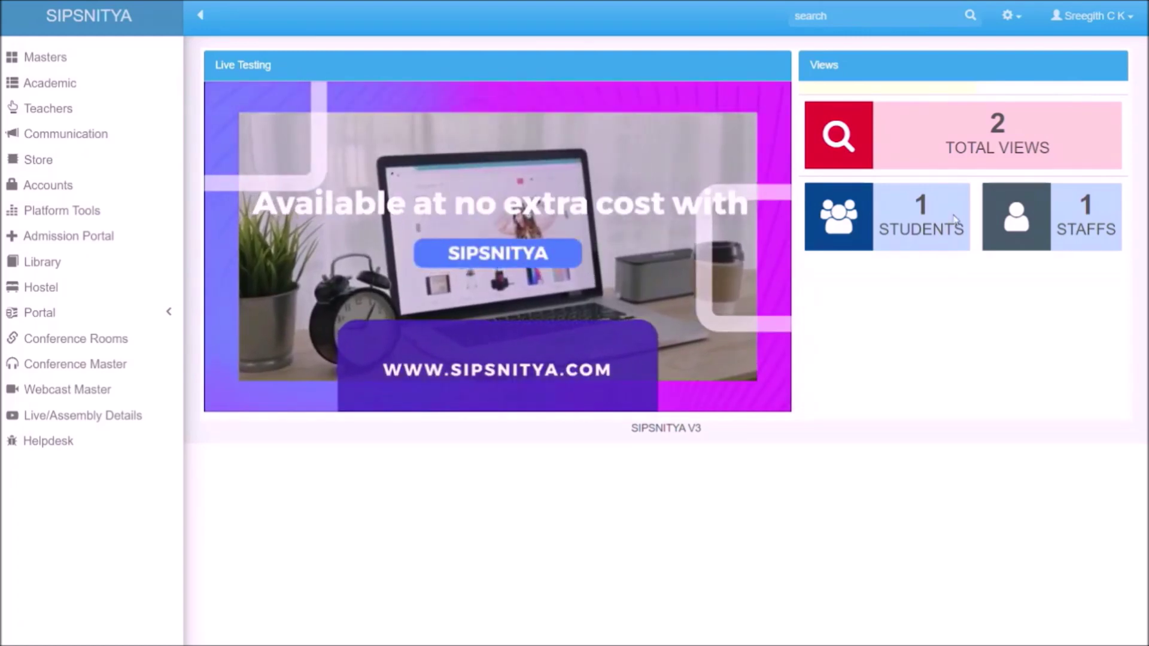
click(95, 417)
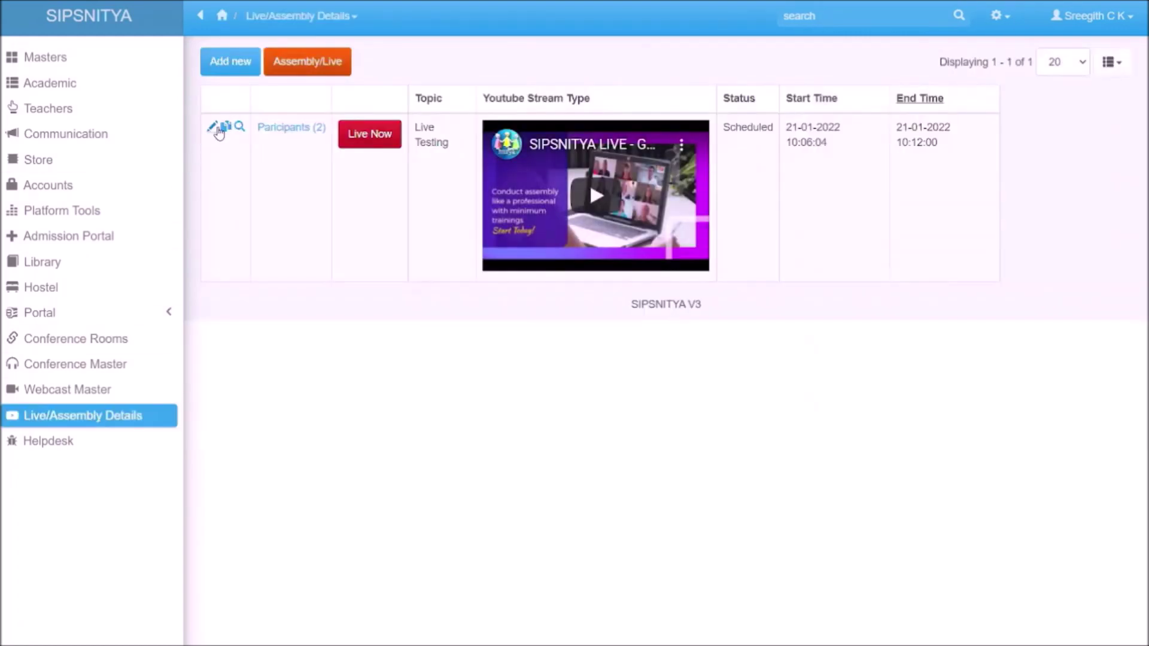
click(276, 133)
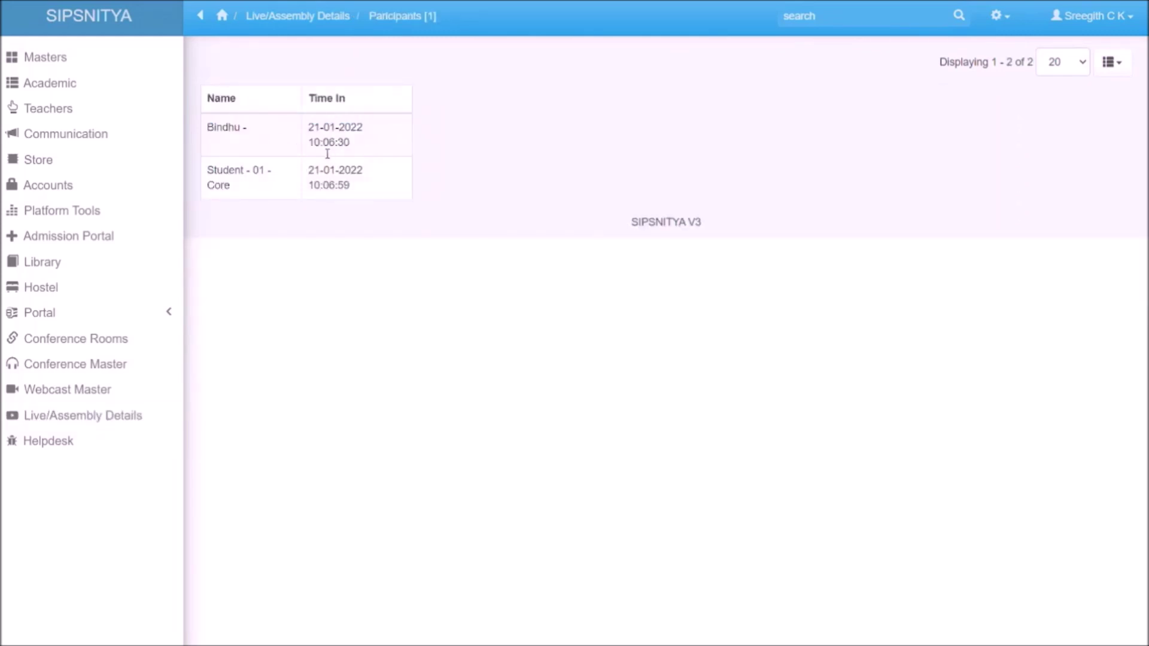
Step: Change the Live Testing record's status to Completed, save it and return to the list
click(126, 421)
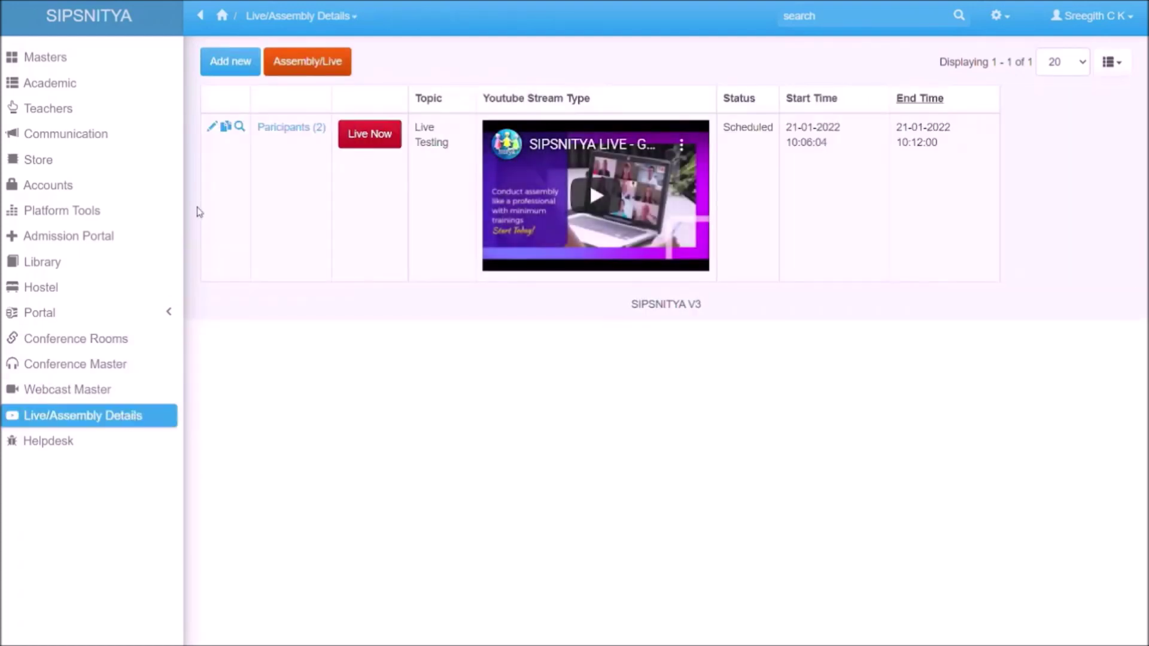
click(216, 127)
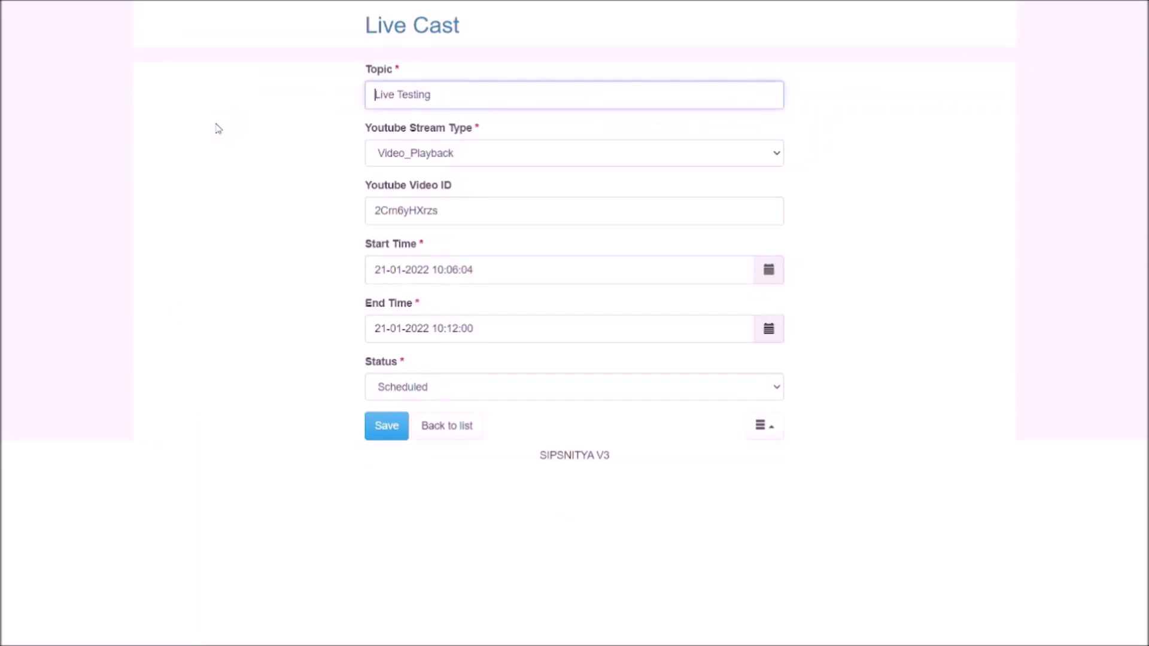
click(446, 390)
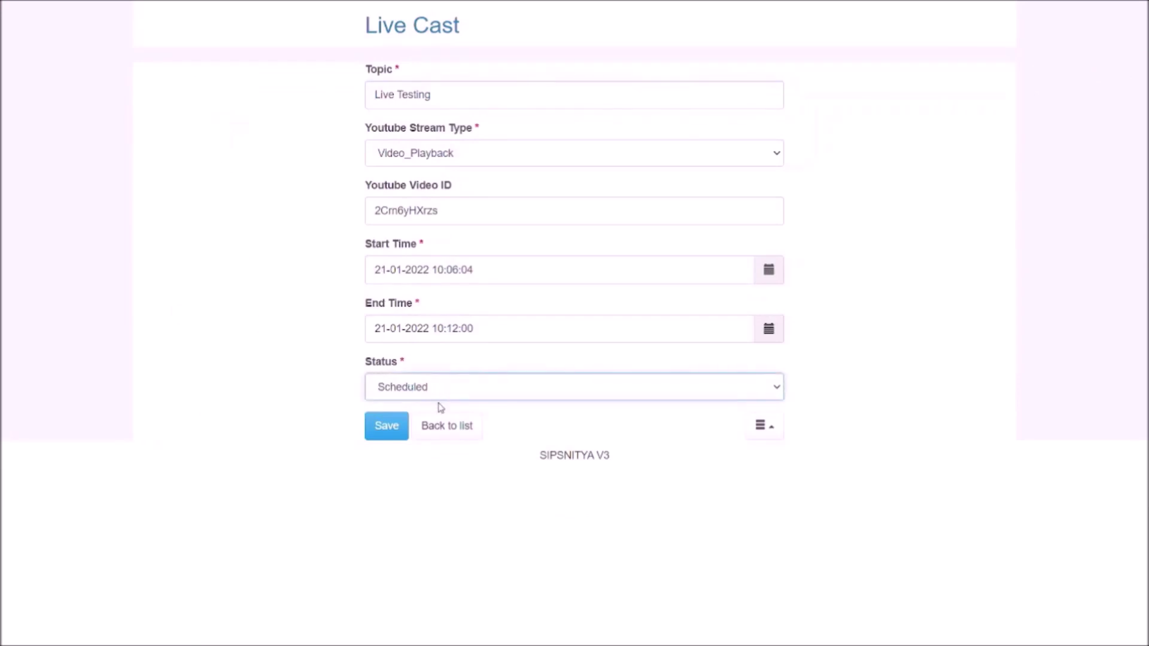
click(427, 451)
click(387, 427)
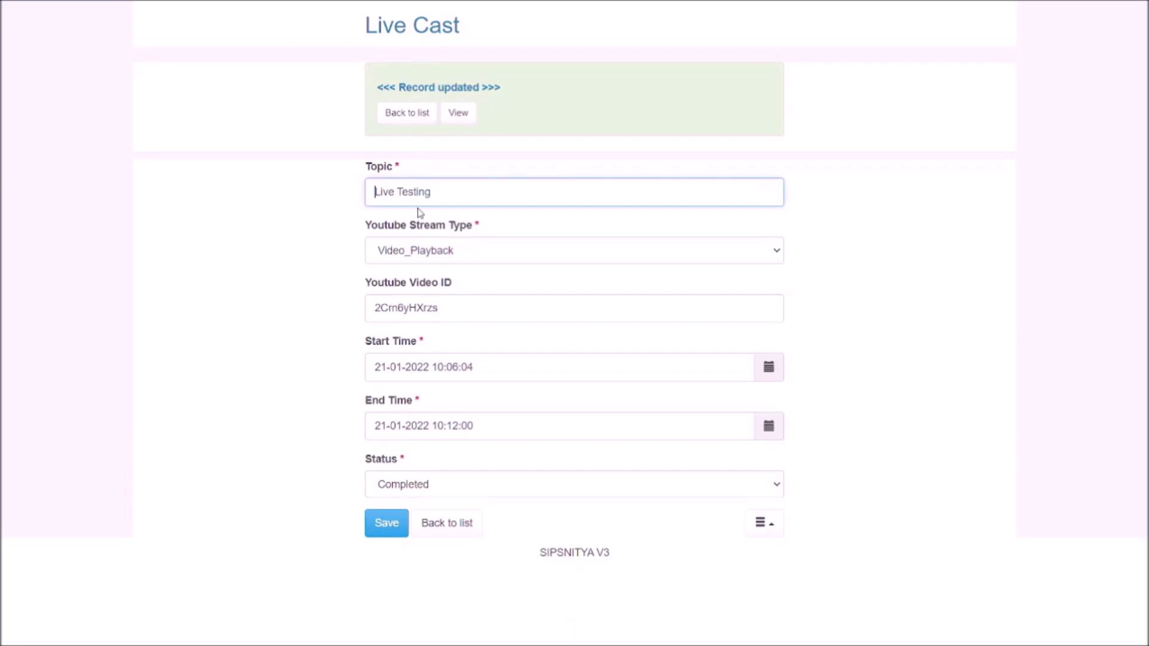
click(395, 113)
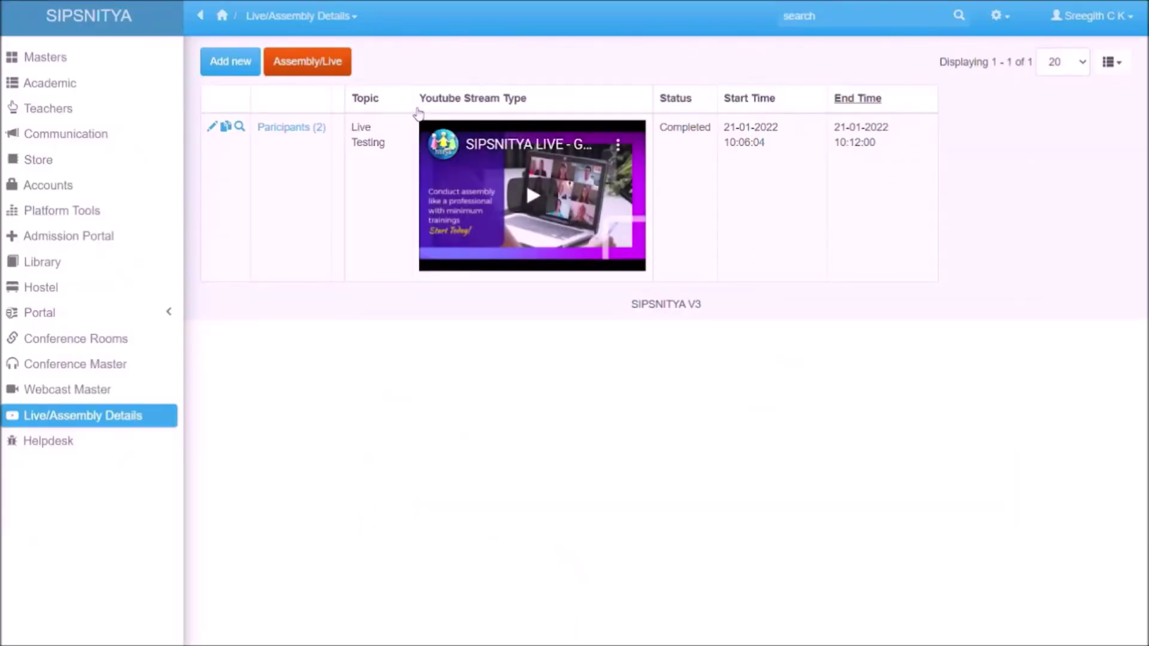